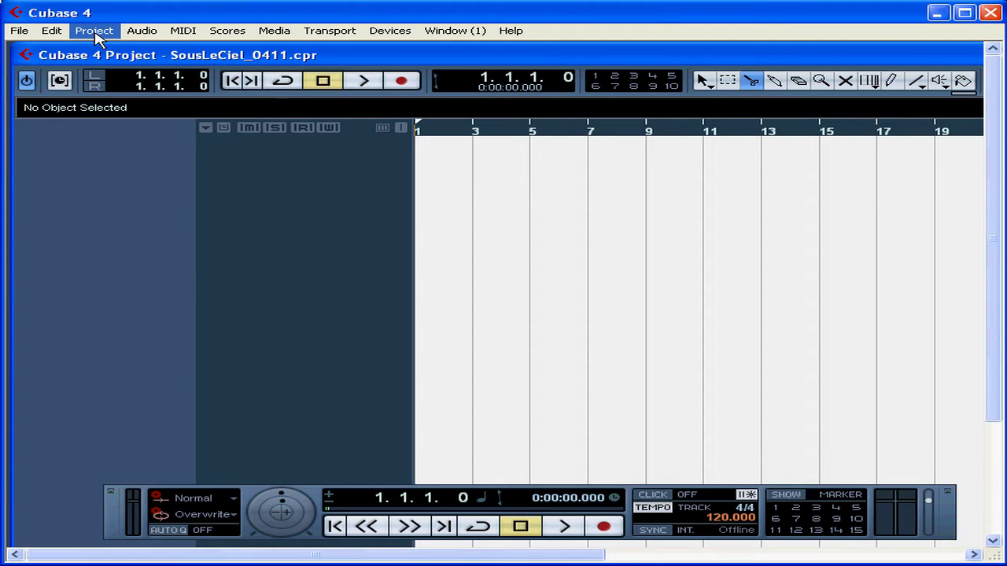
Add two mono audio tracks to the project.
{"action": "left_click", "coordinate": [96, 35]}
{"action": "mouse_move", "coordinate": [162, 48]}
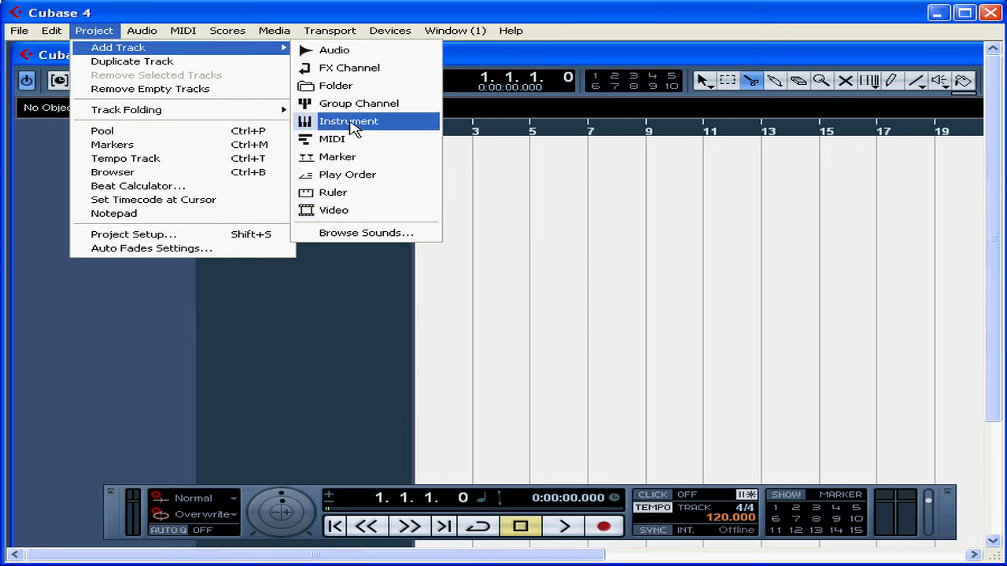
{"action": "left_click", "coordinate": [344, 53]}
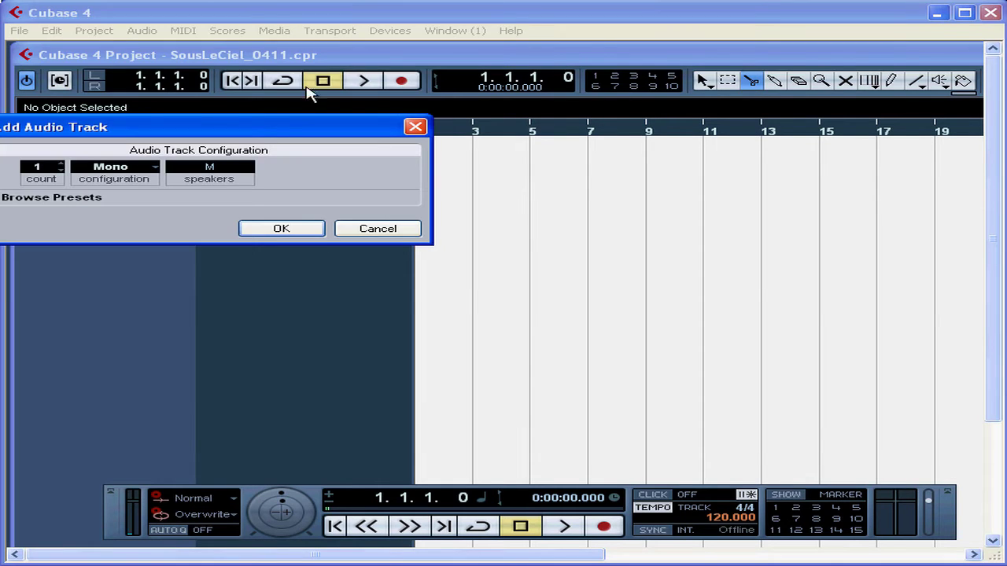
{"action": "left_click_drag", "start_coordinate": [287, 134], "coordinate": [449, 148]}
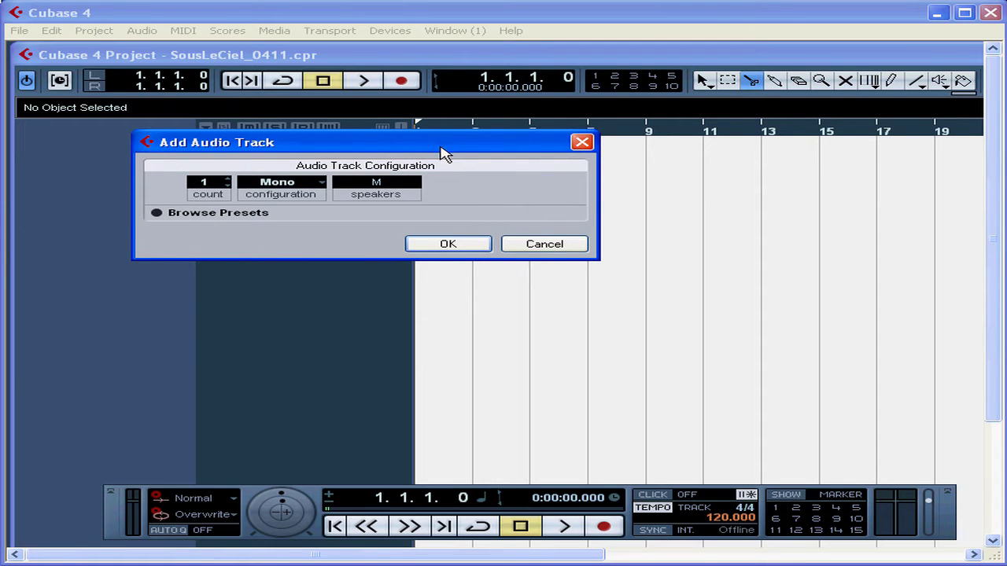
{"action": "left_click", "coordinate": [228, 180]}
{"action": "left_click", "coordinate": [322, 183]}
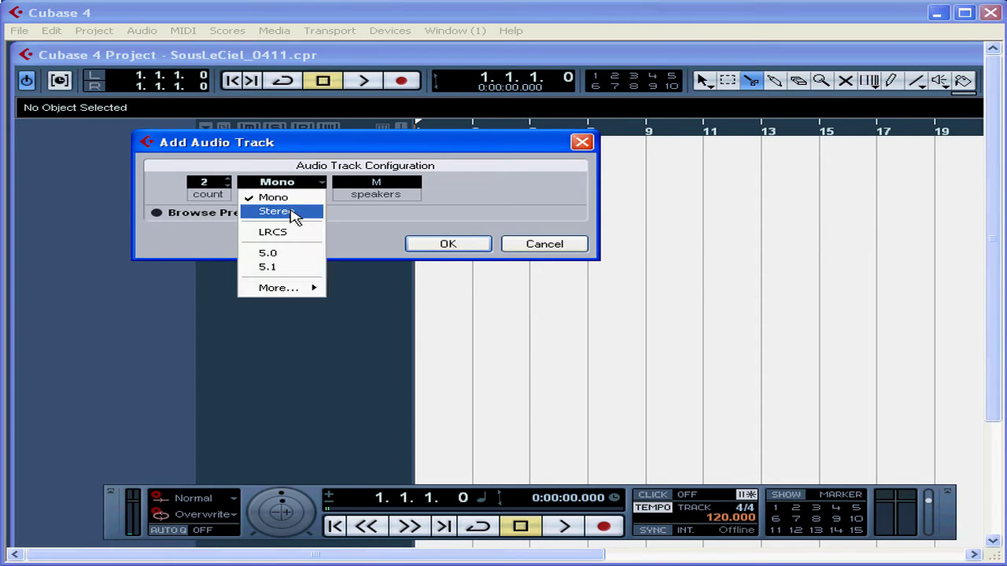
{"action": "mouse_move", "coordinate": [291, 290]}
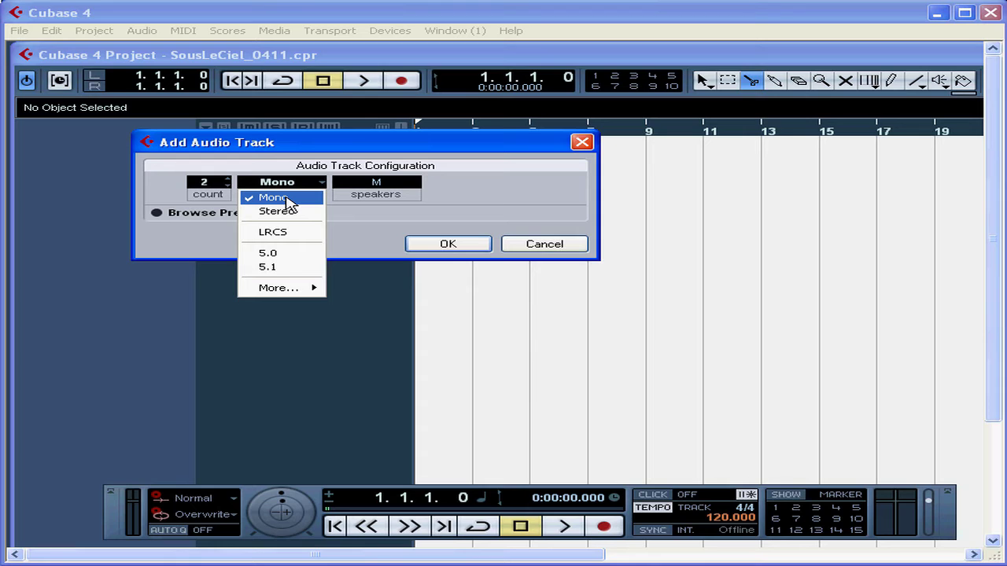
{"action": "left_click", "coordinate": [288, 201]}
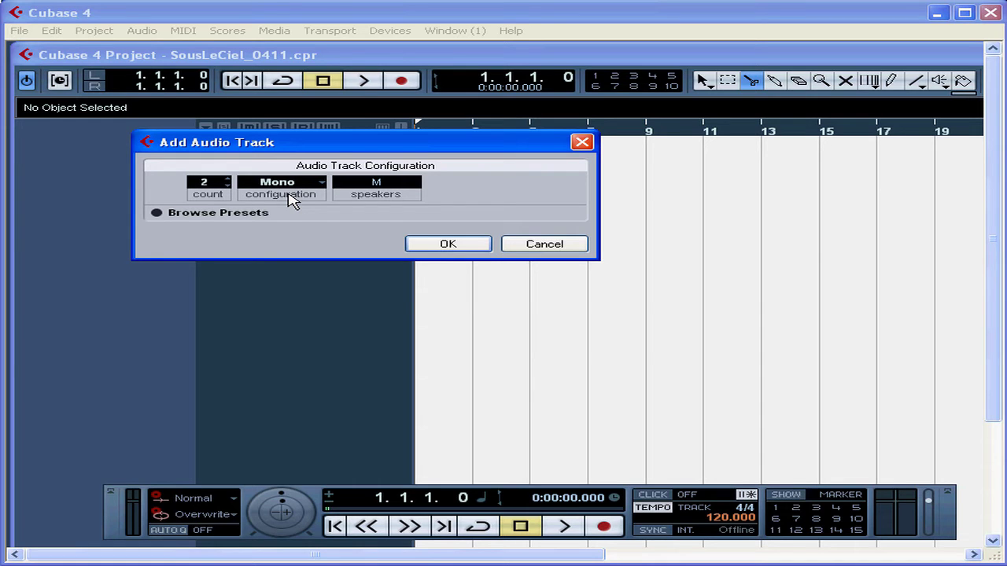
{"action": "left_click", "coordinate": [448, 246]}
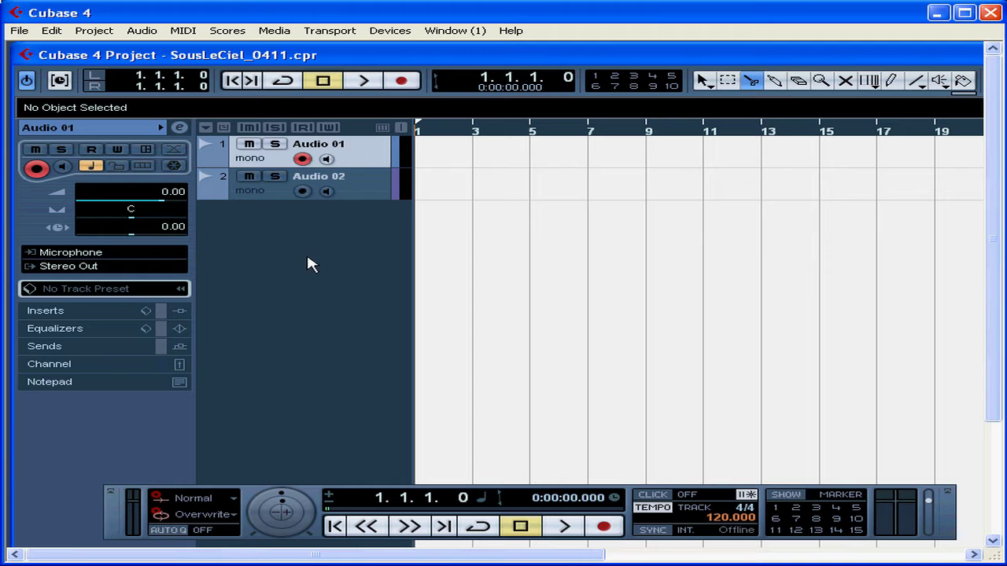
Add one stereo audio track from the track list's context menu.
{"action": "right_click", "coordinate": [290, 220]}
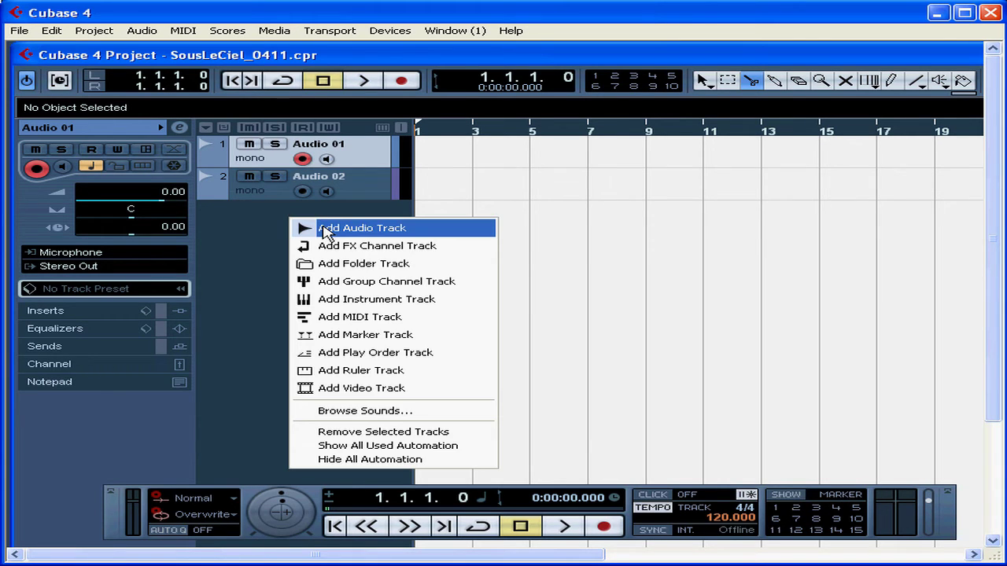
{"action": "left_click", "coordinate": [325, 230]}
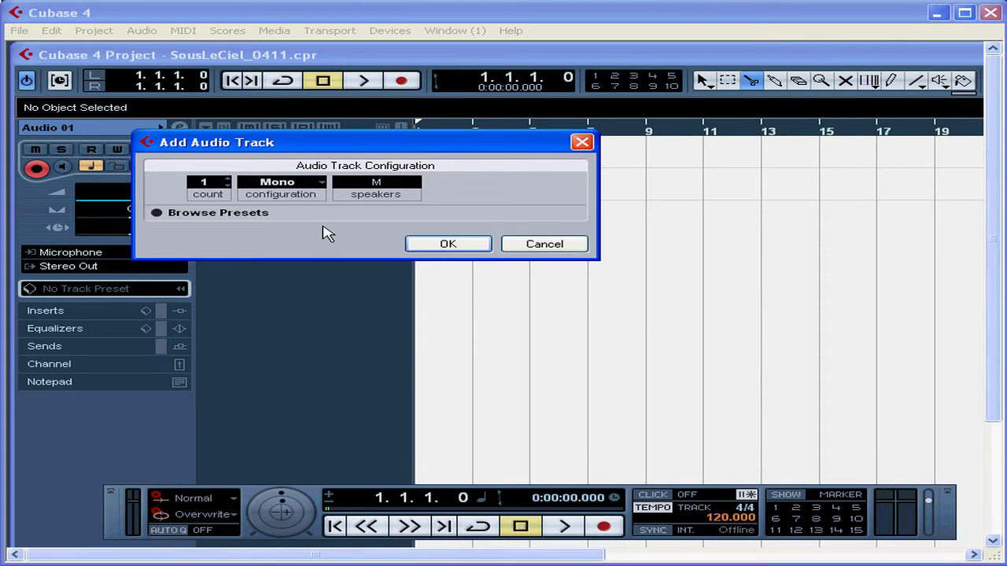
{"action": "left_click_drag", "start_coordinate": [300, 149], "coordinate": [380, 220]}
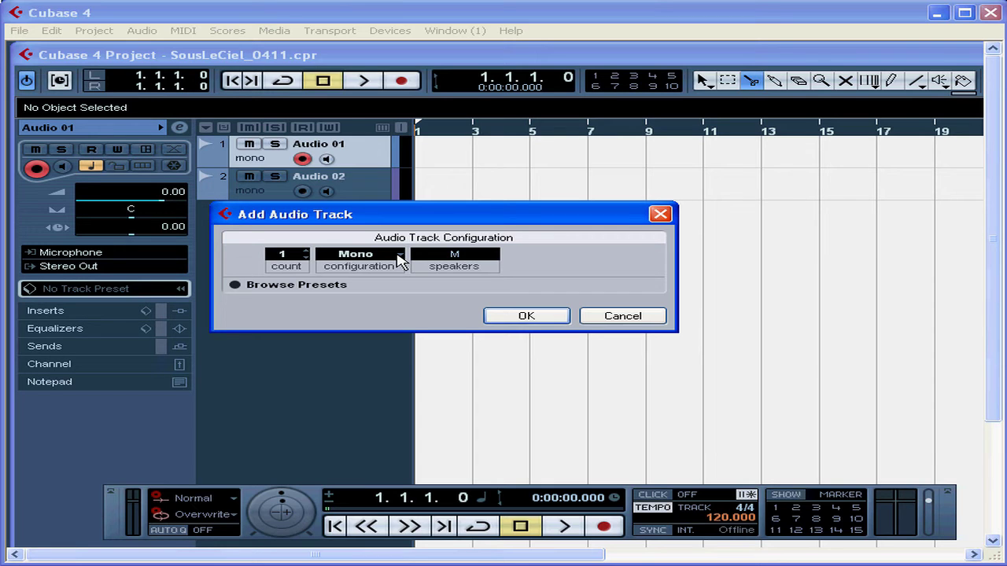
{"action": "left_click", "coordinate": [399, 261]}
{"action": "left_click", "coordinate": [381, 288]}
{"action": "left_click", "coordinate": [526, 317]}
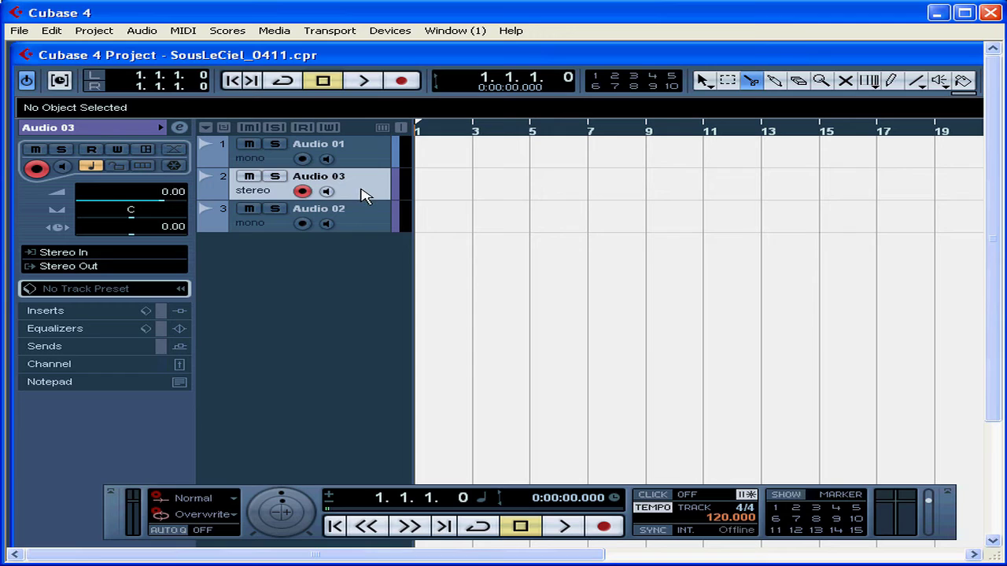
Move the new stereo track to the bottom of the track list.
{"action": "left_click_drag", "start_coordinate": [361, 188], "coordinate": [361, 234]}
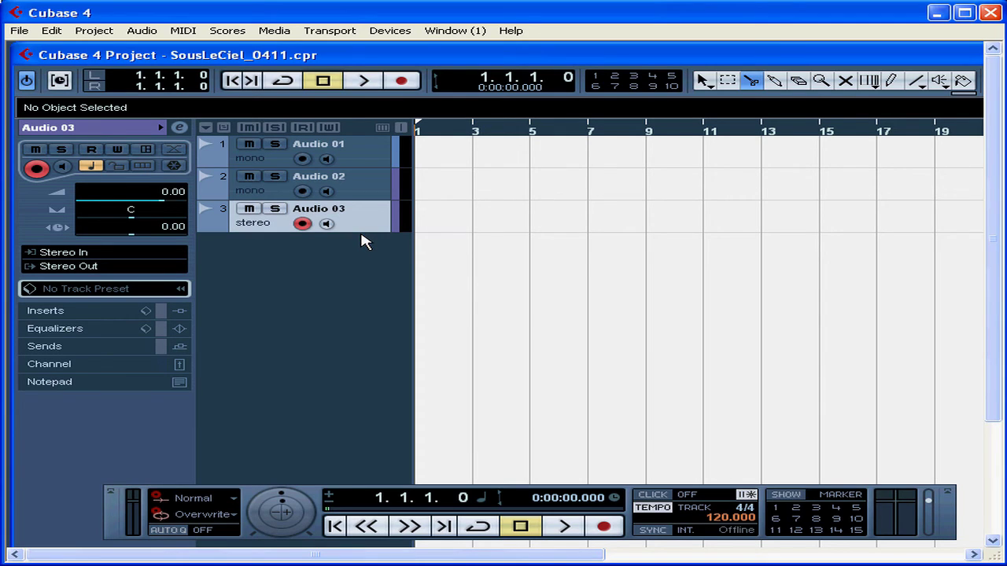
{"action": "left_click", "coordinate": [361, 162]}
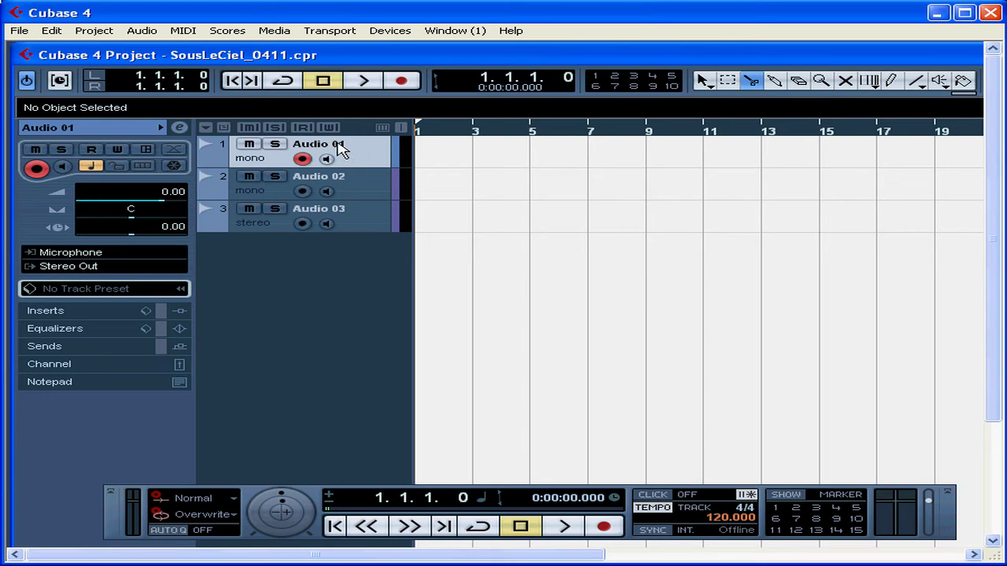
Rename the first track Bass.
{"action": "double_click", "coordinate": [339, 150]}
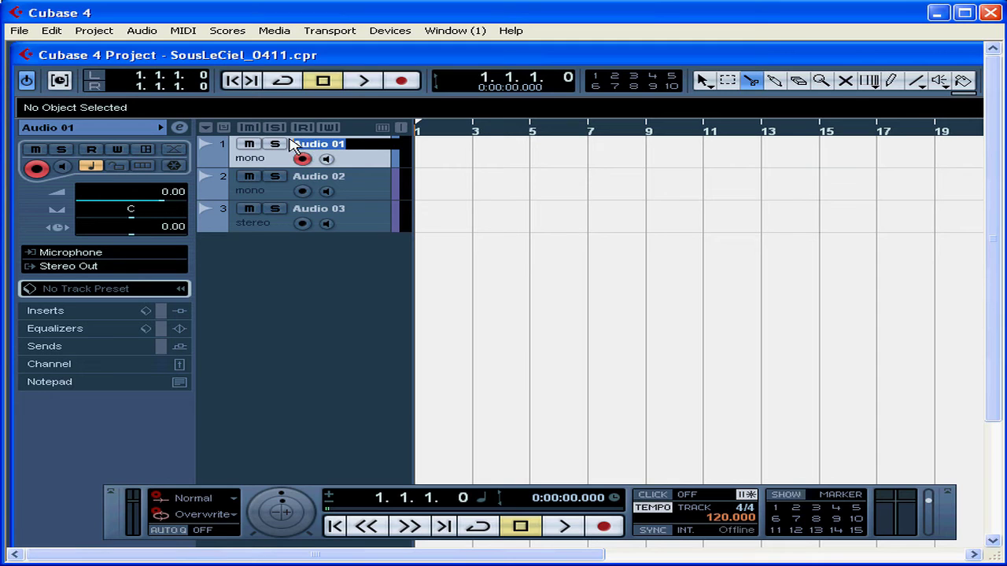
{"action": "type", "text": "Bass"}
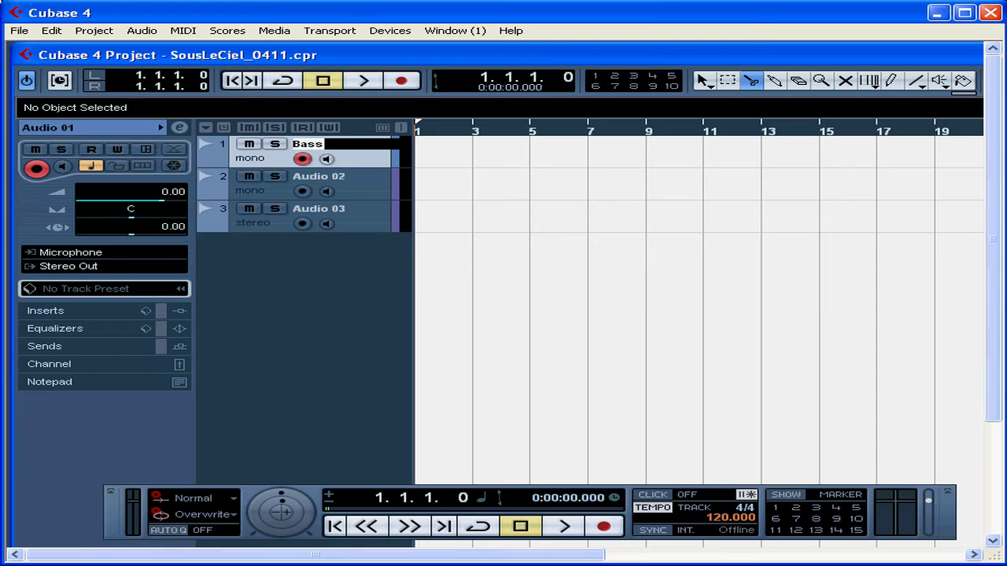
{"action": "key", "text": "Return"}
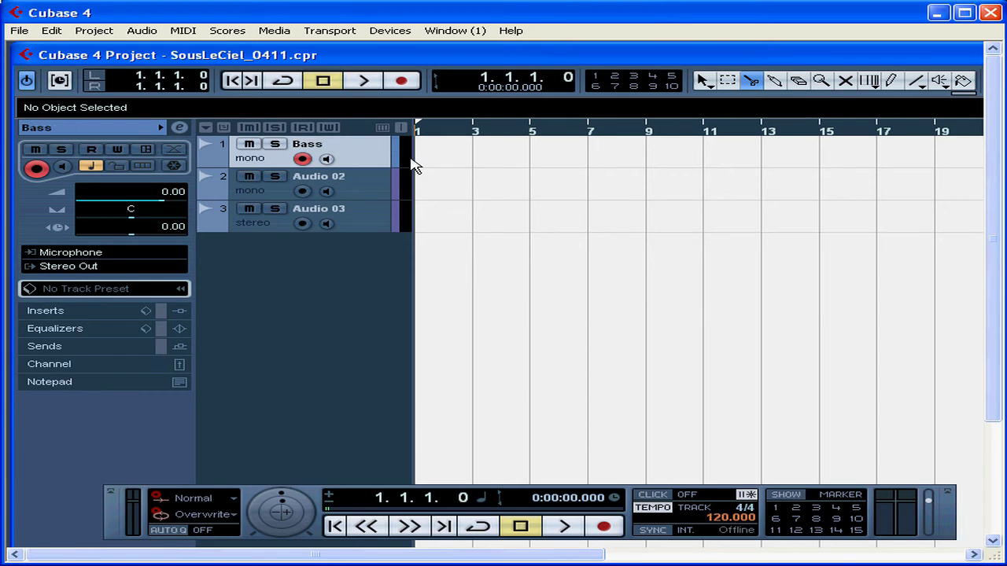
Rename the second track Accordion.
{"action": "double_click", "coordinate": [334, 181]}
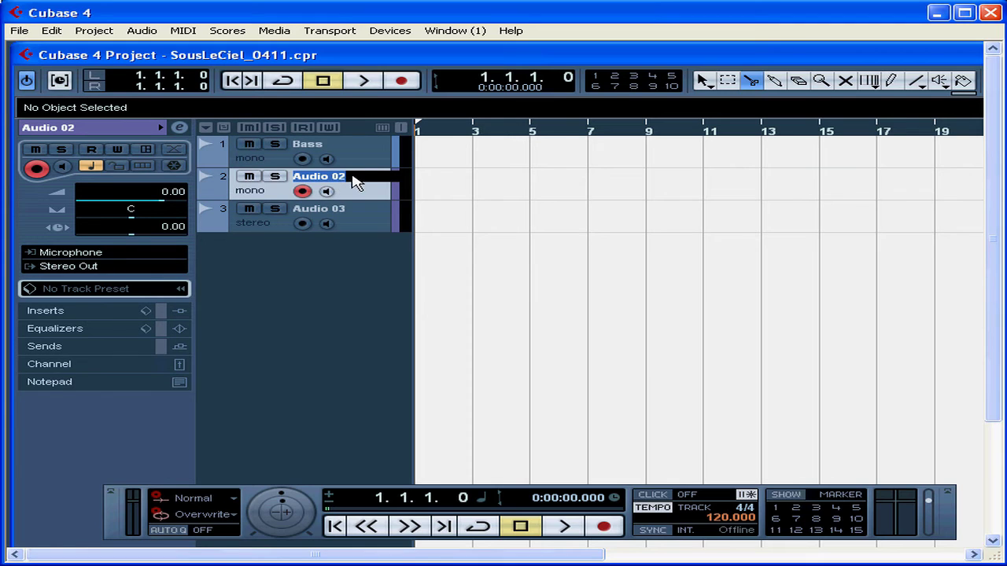
{"action": "type", "text": "Cass"}
{"action": "key", "text": "BackSpace"}
{"action": "key", "text": "BackSpace"}
{"action": "key", "text": "BackSpace"}
{"action": "key", "text": "BackSpace"}
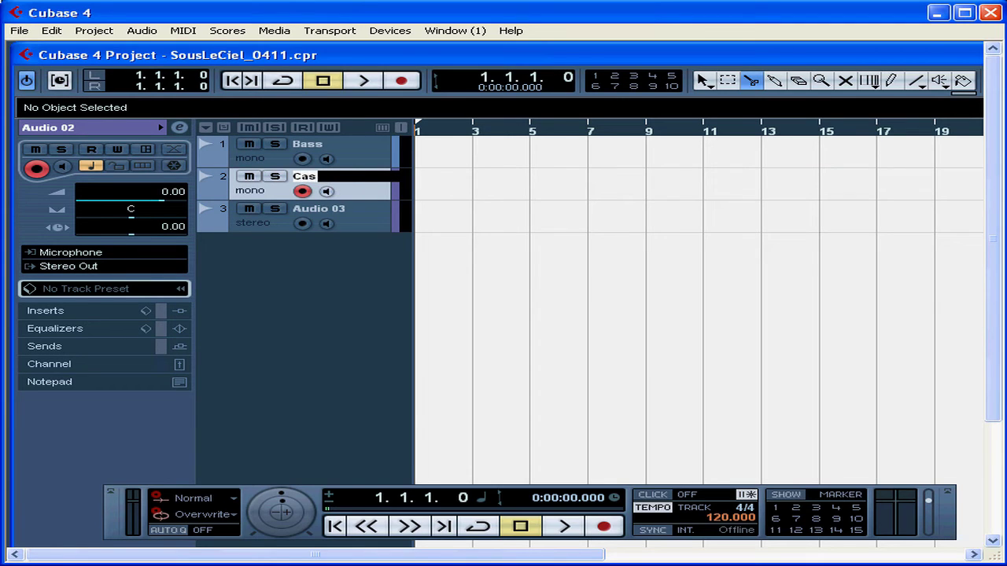
{"action": "type", "text": "Accordion"}
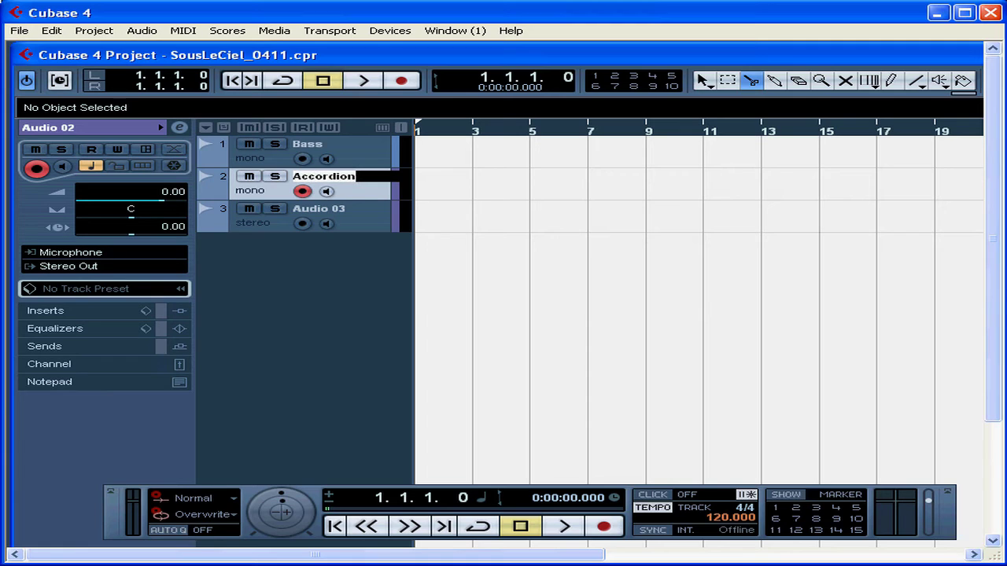
{"action": "key", "text": "Return"}
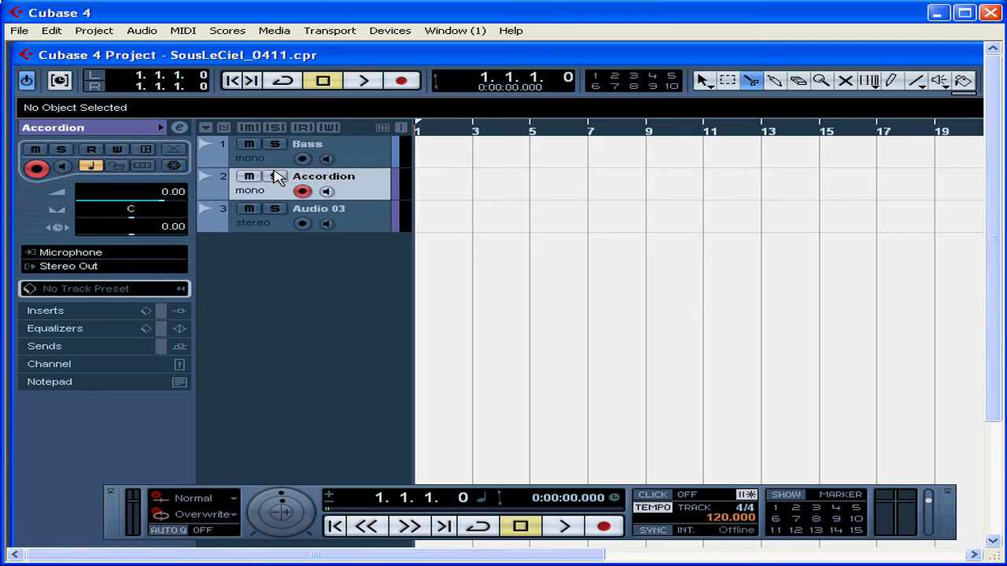
Select the stereo track and rename it Piano in the inspector.
{"action": "key", "text": "Down"}
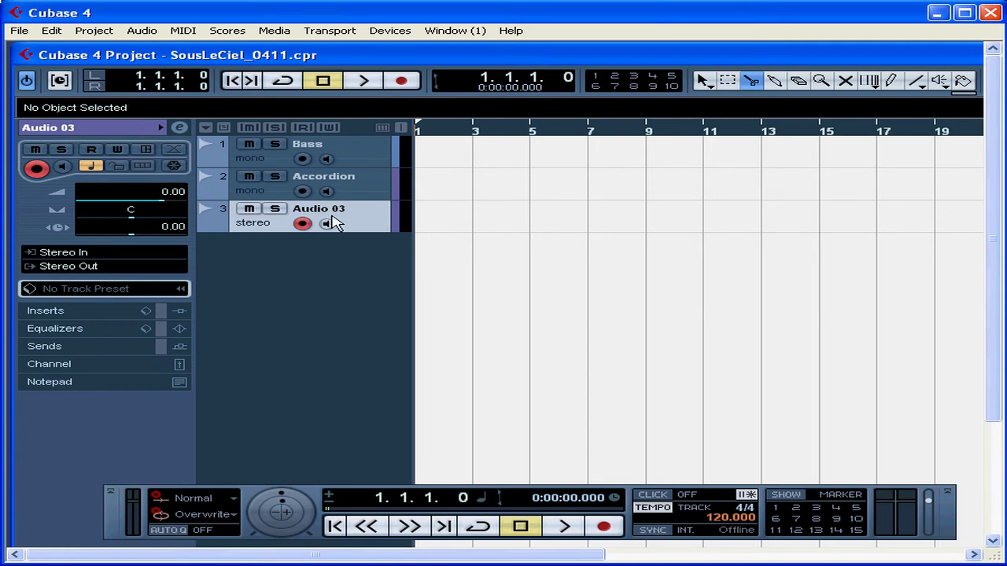
{"action": "double_click", "coordinate": [66, 130]}
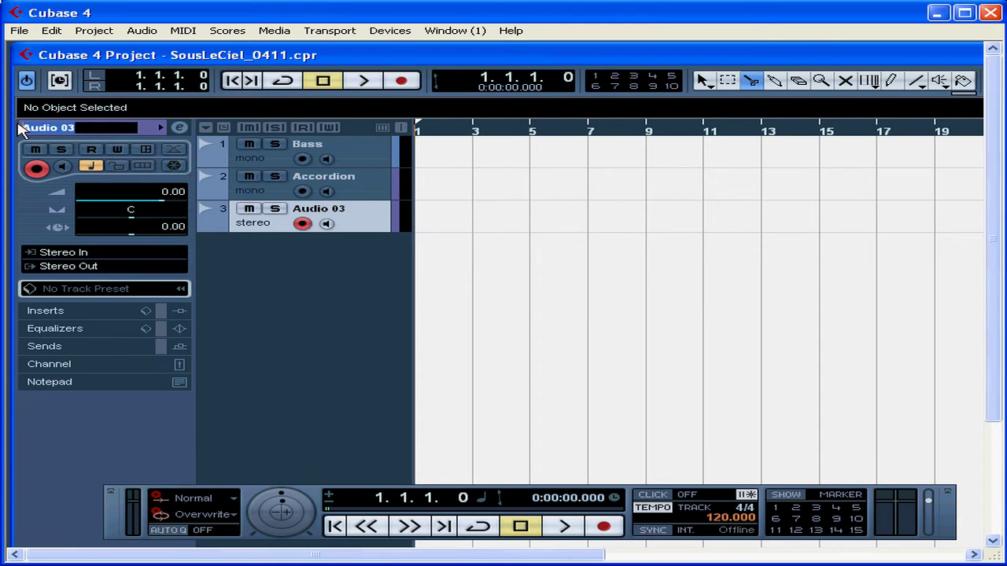
{"action": "type", "text": "Piano"}
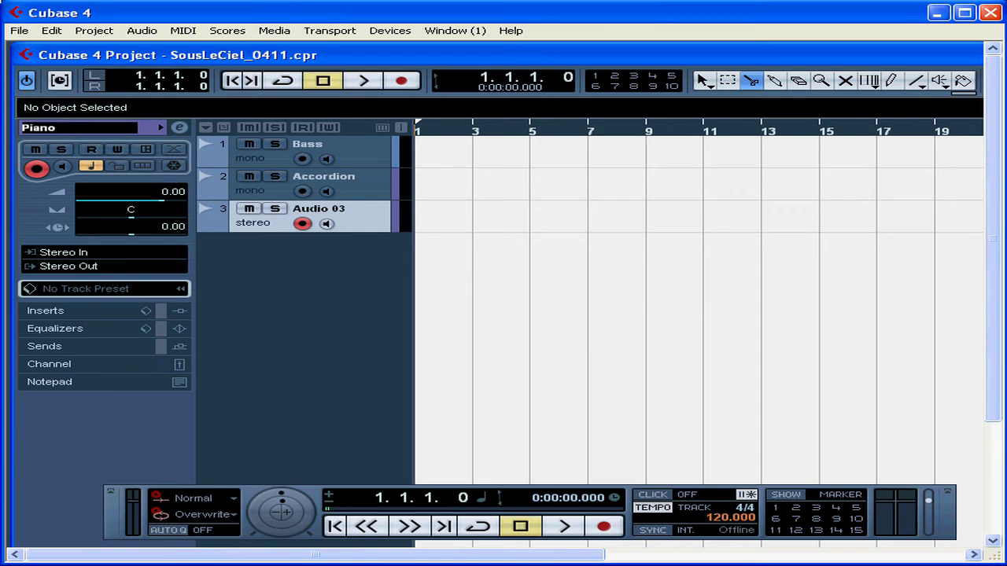
{"action": "key", "text": "Return"}
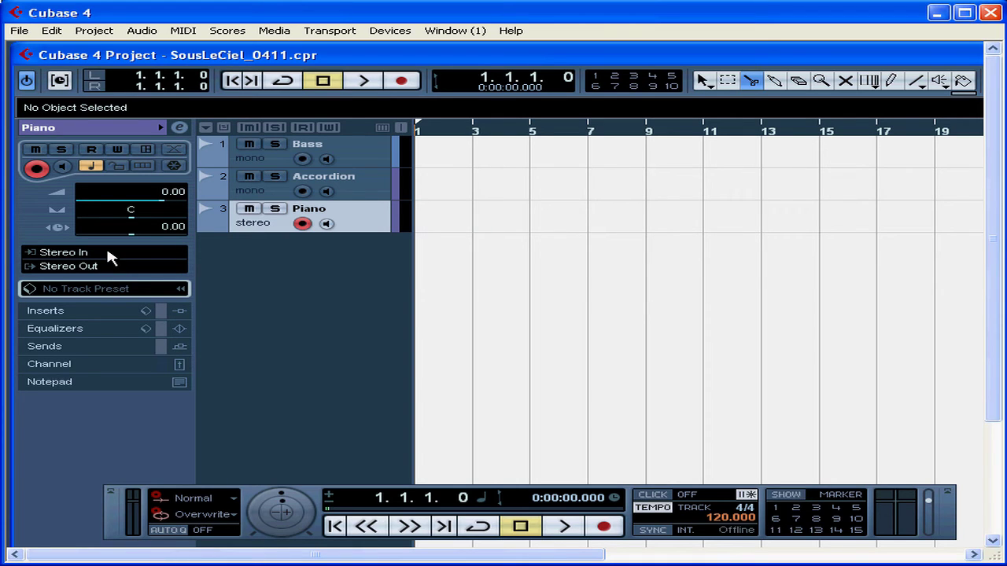
Examine the input routing of the Accordion and Bass tracks in the inspector.
{"action": "left_click", "coordinate": [360, 193]}
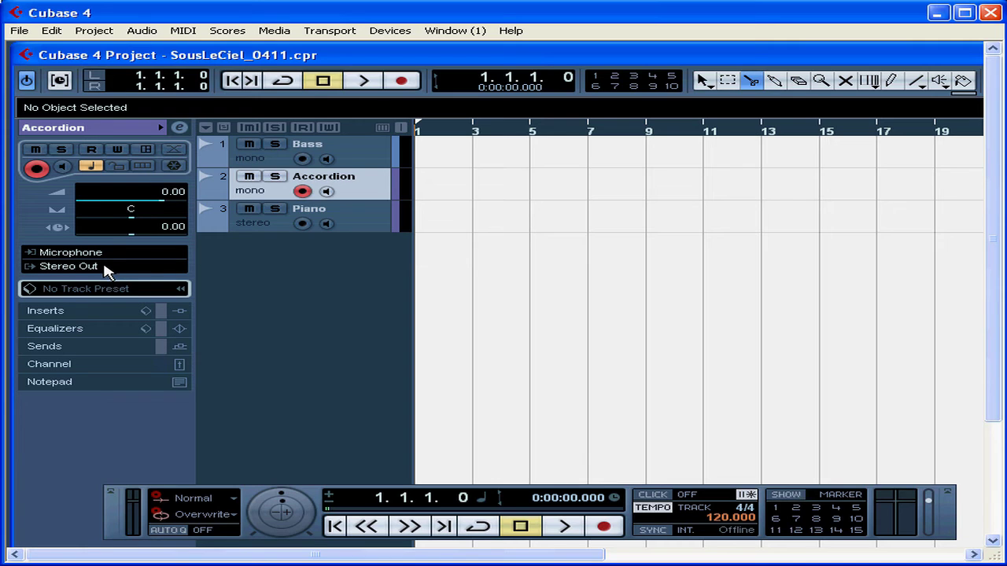
{"action": "left_click", "coordinate": [375, 159]}
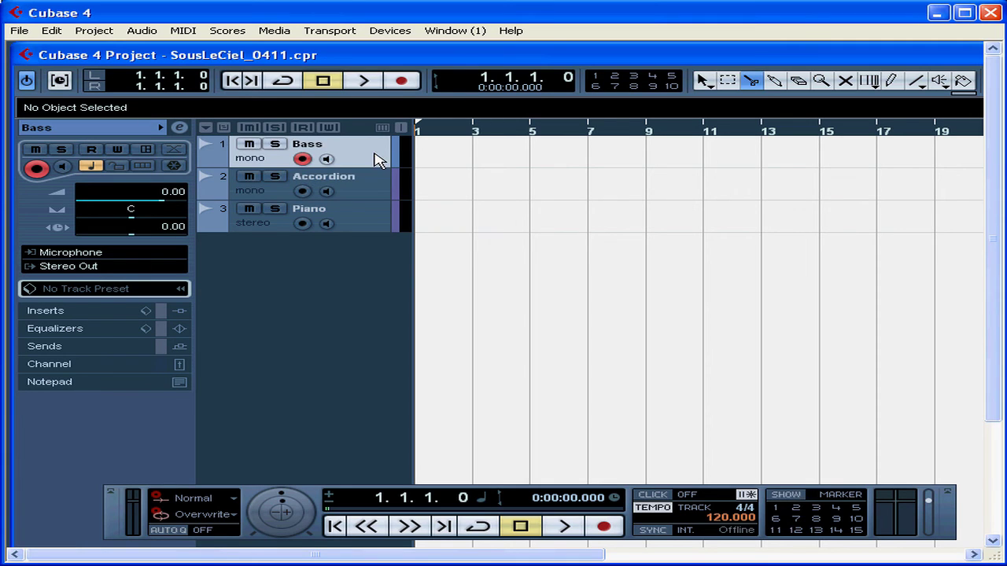
{"action": "left_click", "coordinate": [106, 255]}
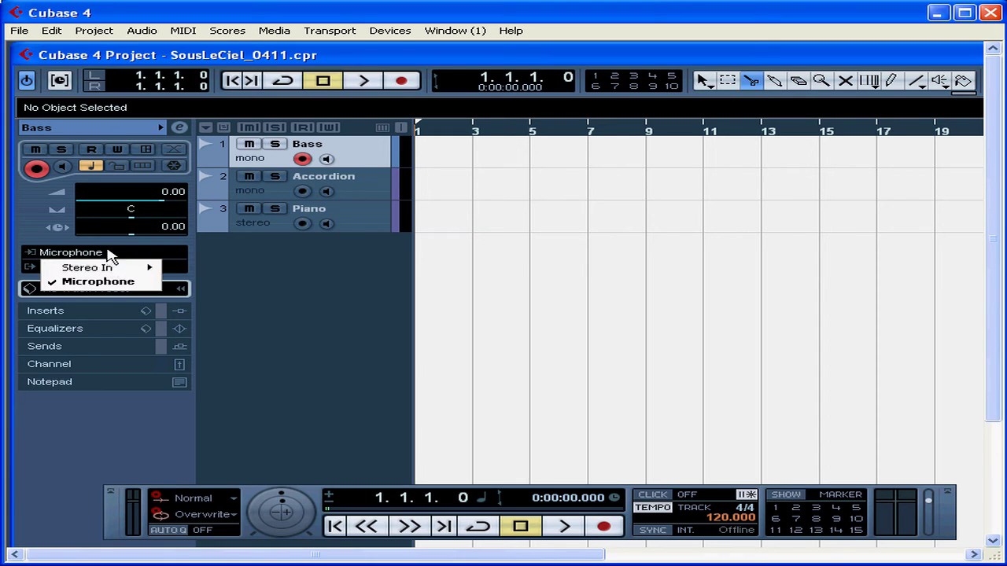
{"action": "left_click", "coordinate": [108, 254]}
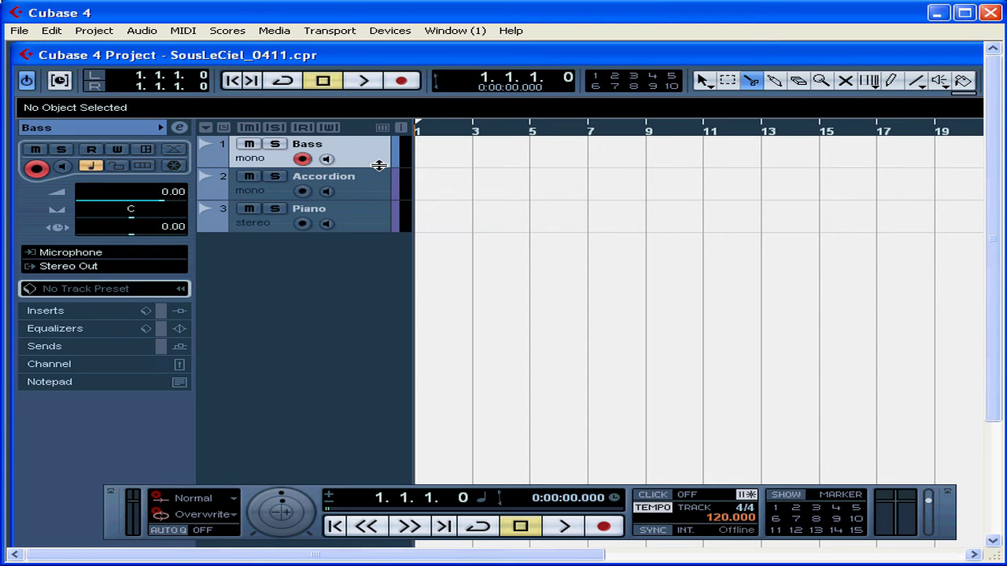
Enlarge the Bass track's height and enable its input monitoring.
{"action": "left_click_drag", "start_coordinate": [378, 165], "coordinate": [380, 225]}
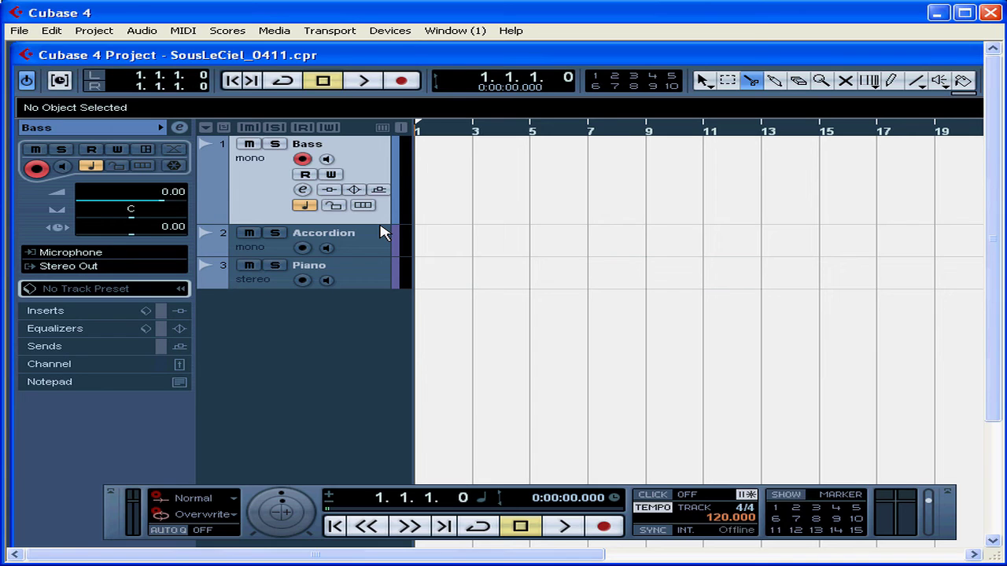
{"action": "left_click", "coordinate": [327, 159]}
Expand the Bass track's channel section in the inspector and toggle its record enable off and on.
{"action": "left_click", "coordinate": [49, 364]}
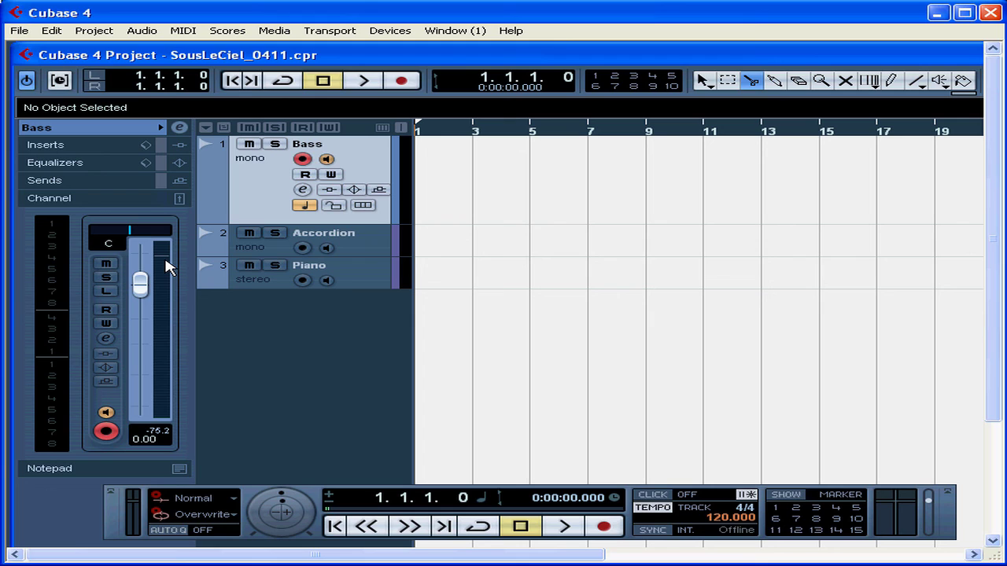
{"action": "key", "text": "r"}
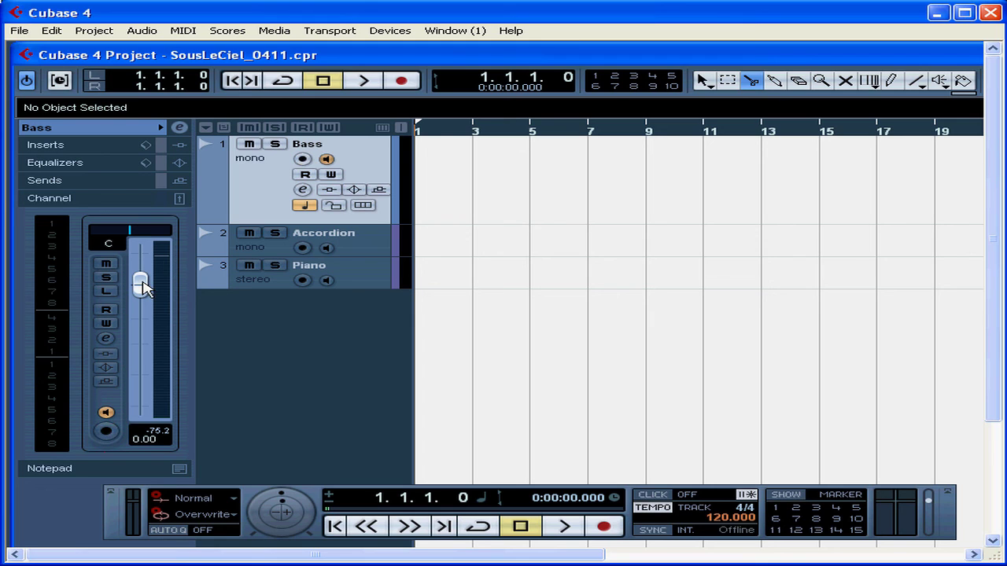
{"action": "left_click", "coordinate": [303, 160]}
Enlarge the Accordion track's height and enable its input monitoring.
{"action": "left_click", "coordinate": [374, 251]}
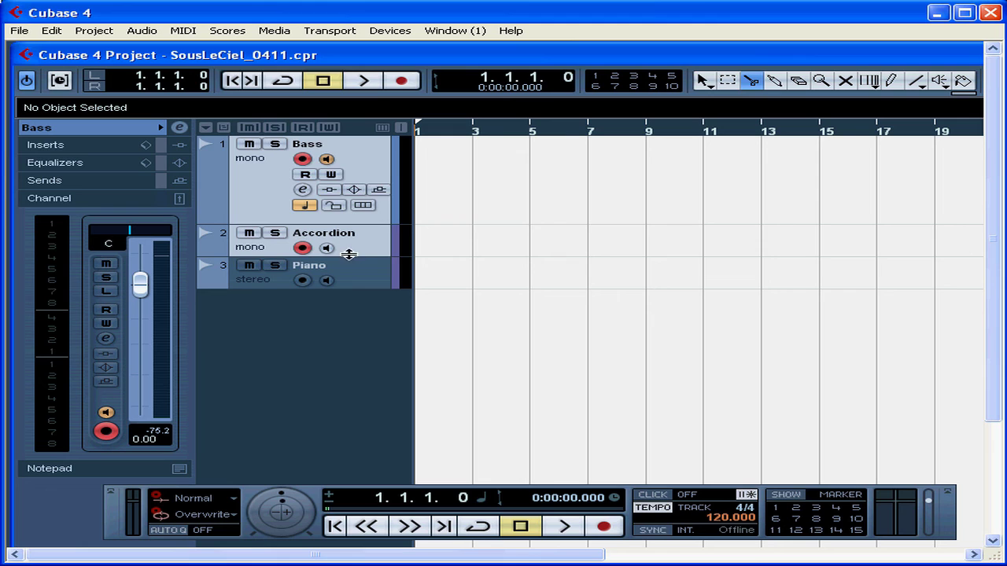
{"action": "left_click_drag", "start_coordinate": [349, 255], "coordinate": [348, 288]}
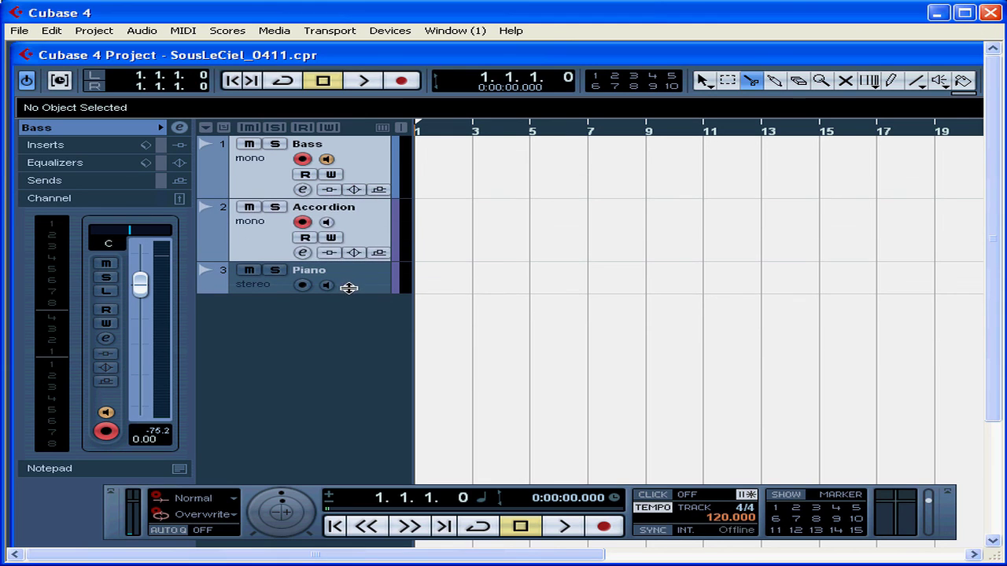
{"action": "left_click", "coordinate": [327, 223]}
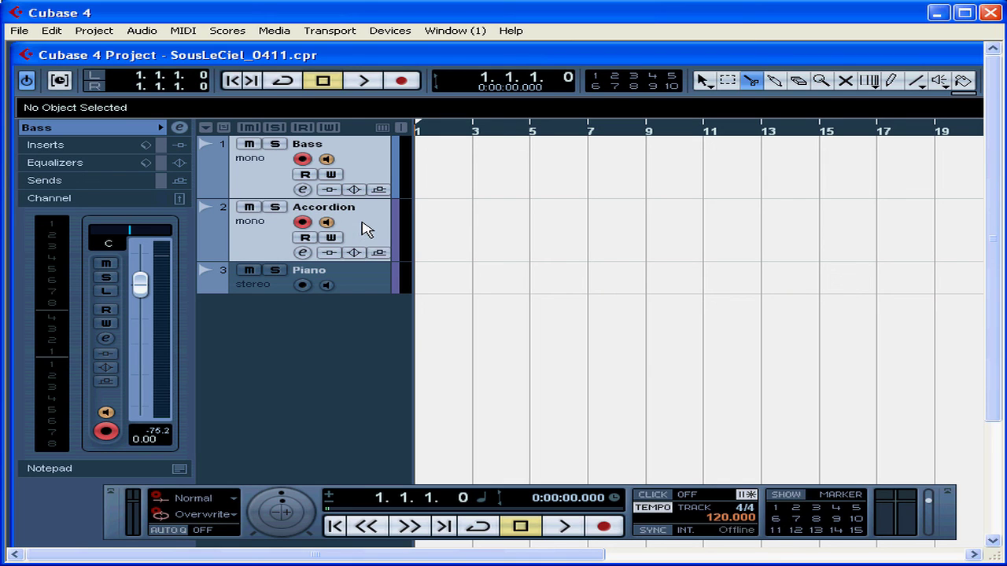